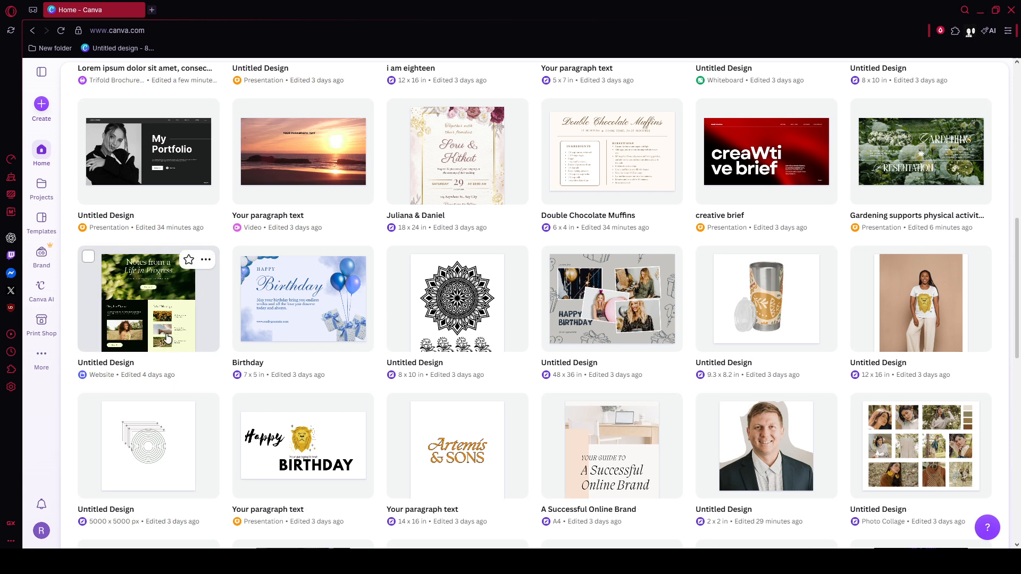
Open the "email checklist" design from the recent designs
{"action": "left_click", "coordinate": [161, 322]}
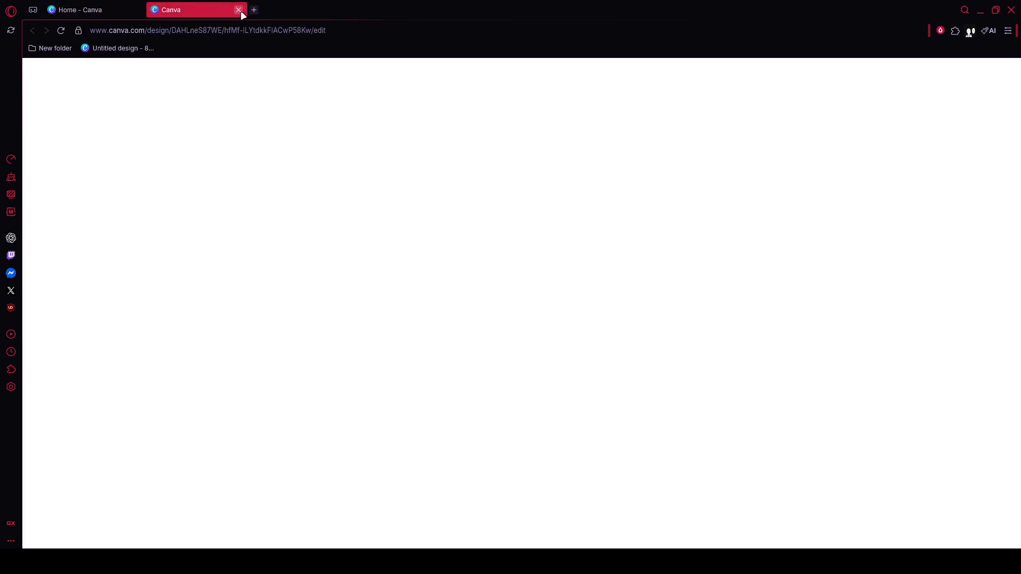
{"action": "left_click", "coordinate": [240, 11]}
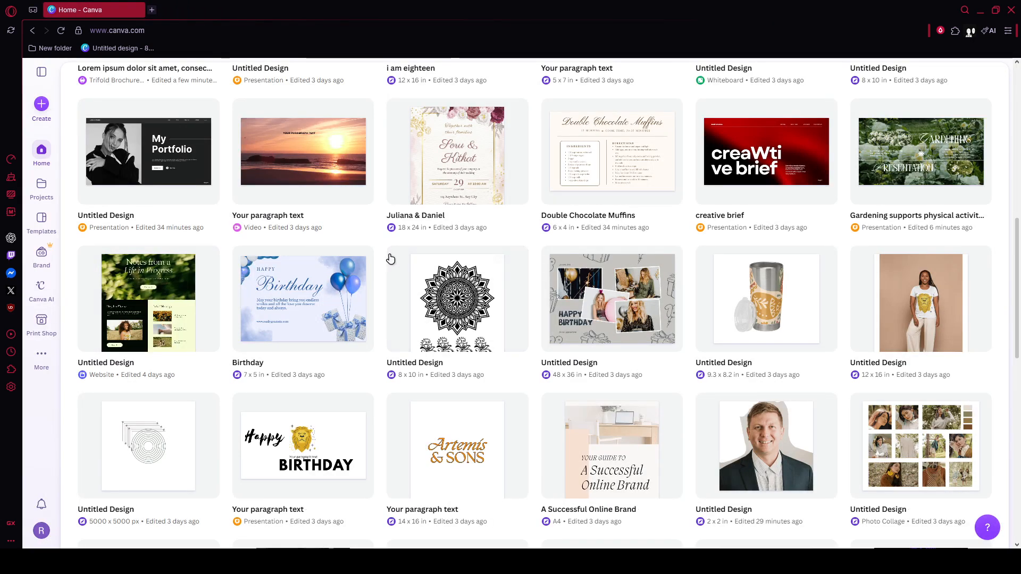
{"action": "scroll", "coordinate": [528, 458], "scroll_direction": "down", "scroll_amount": 2}
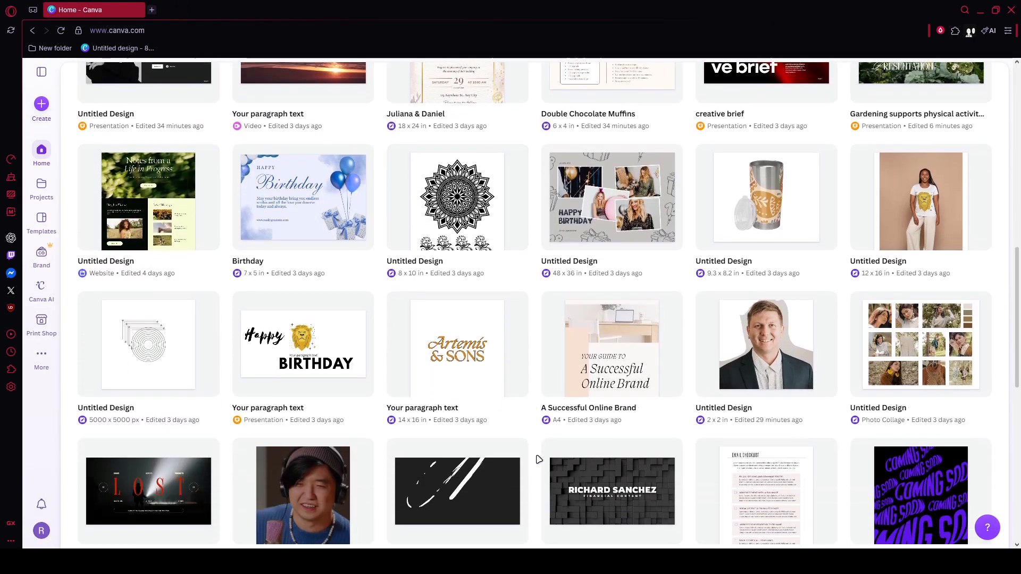
{"action": "scroll", "coordinate": [544, 449], "scroll_direction": "down", "scroll_amount": 2}
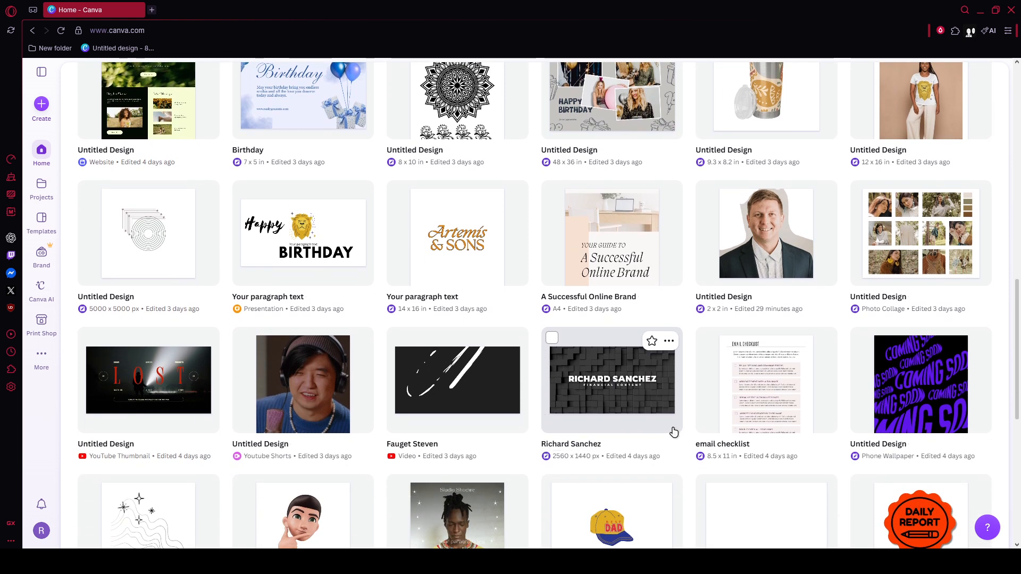
{"action": "left_click", "coordinate": [761, 384]}
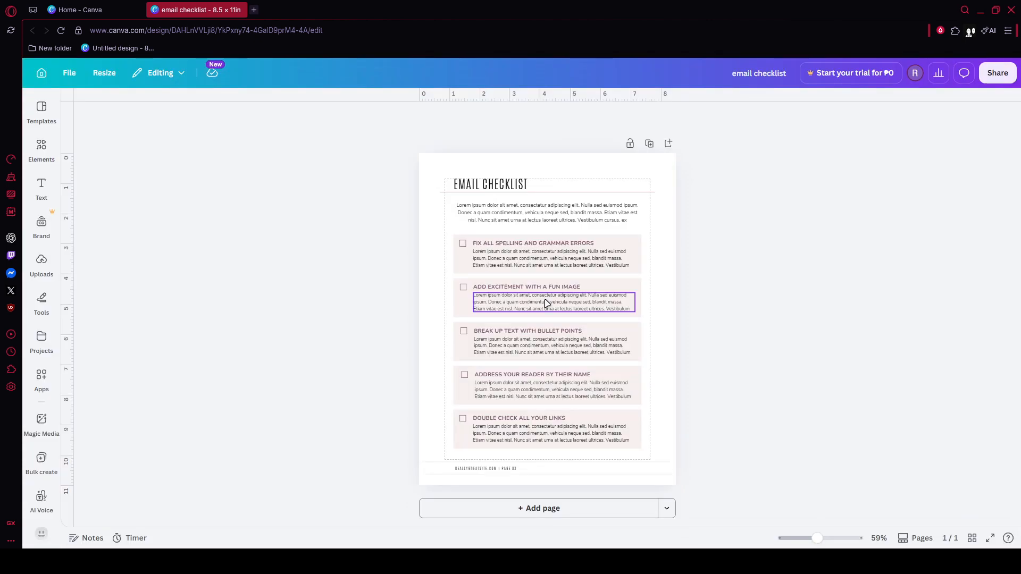
Select the body text under the "Fix all spelling and grammar errors" heading
{"action": "left_click", "coordinate": [554, 304]}
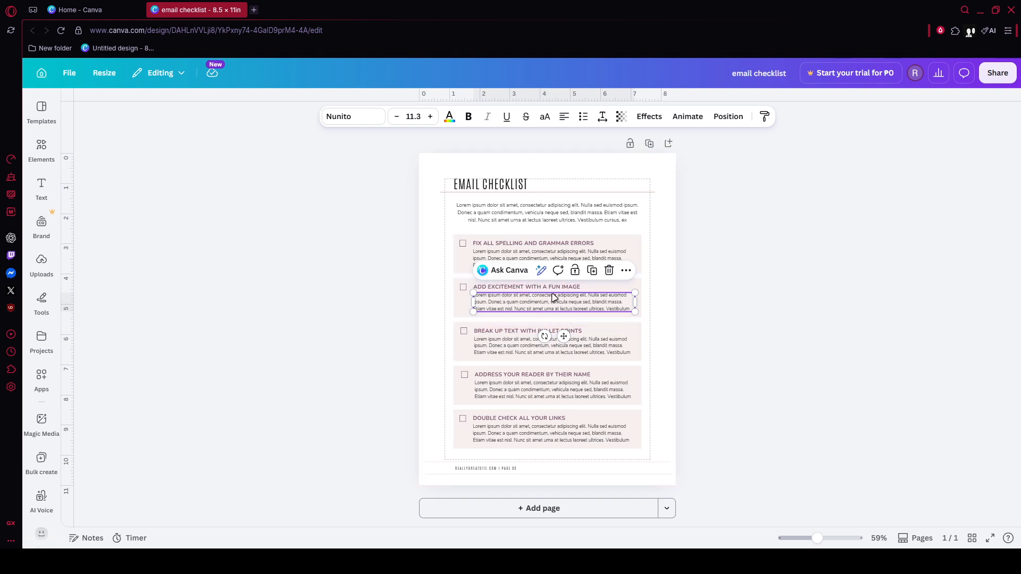
{"action": "left_click", "coordinate": [340, 296]}
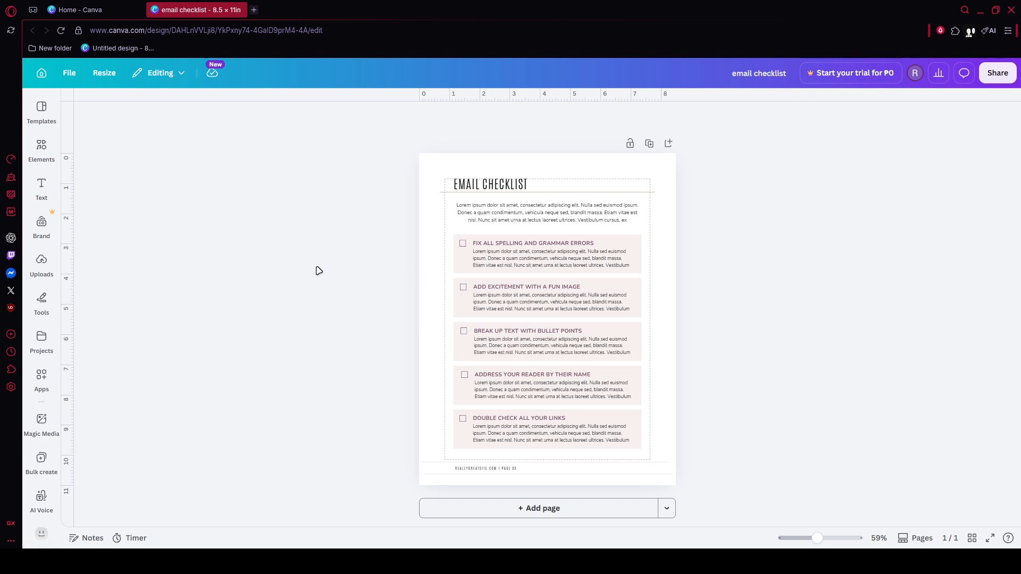
{"action": "left_click", "coordinate": [488, 257]}
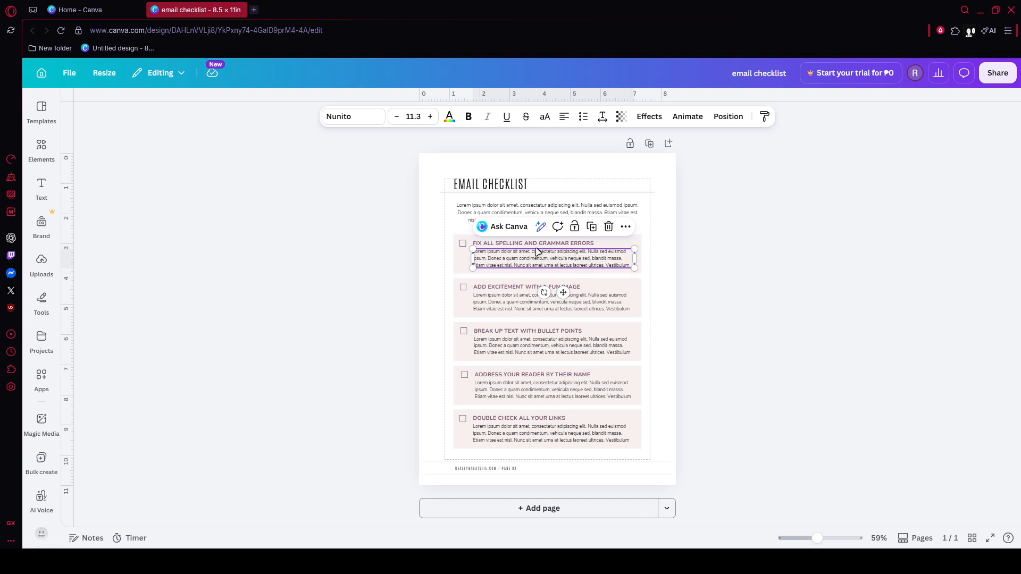
{"action": "scroll", "coordinate": [535, 253], "scroll_direction": "up", "scroll_amount": 5}
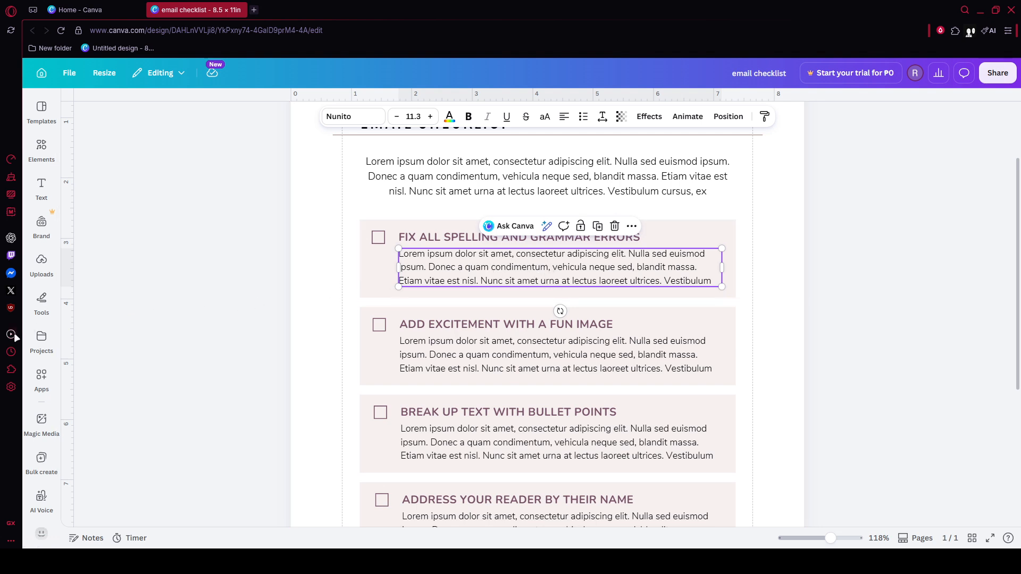
{"action": "left_click", "coordinate": [36, 346]}
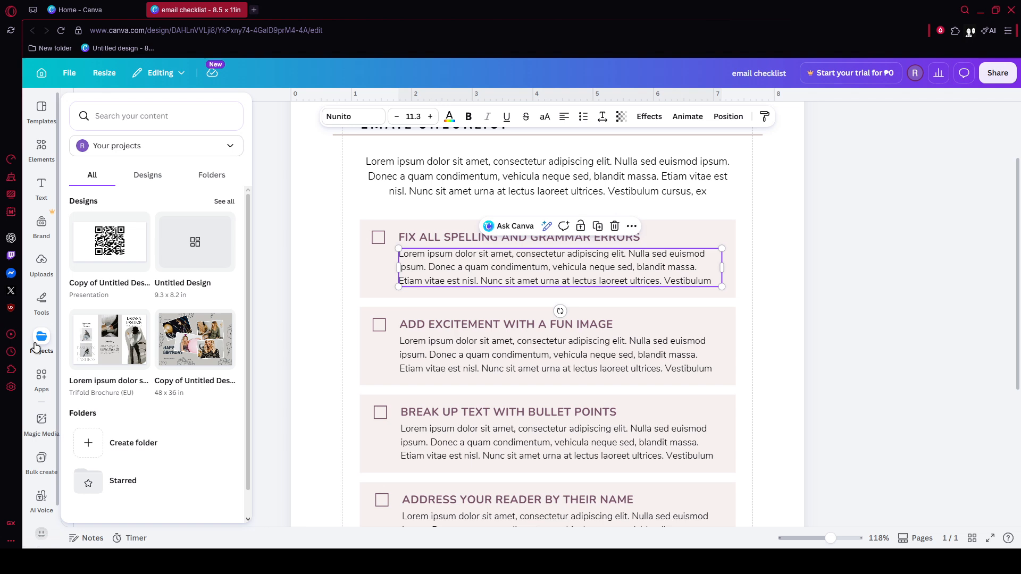
{"action": "left_click", "coordinate": [40, 375]}
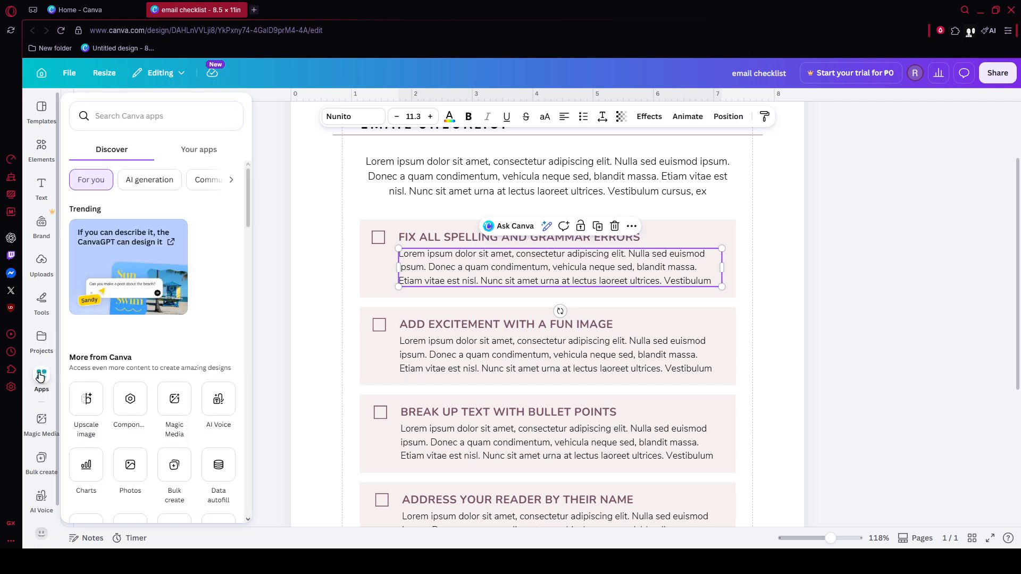
{"action": "scroll", "coordinate": [44, 391], "scroll_direction": "down", "scroll_amount": 1}
{"action": "left_click", "coordinate": [48, 388]}
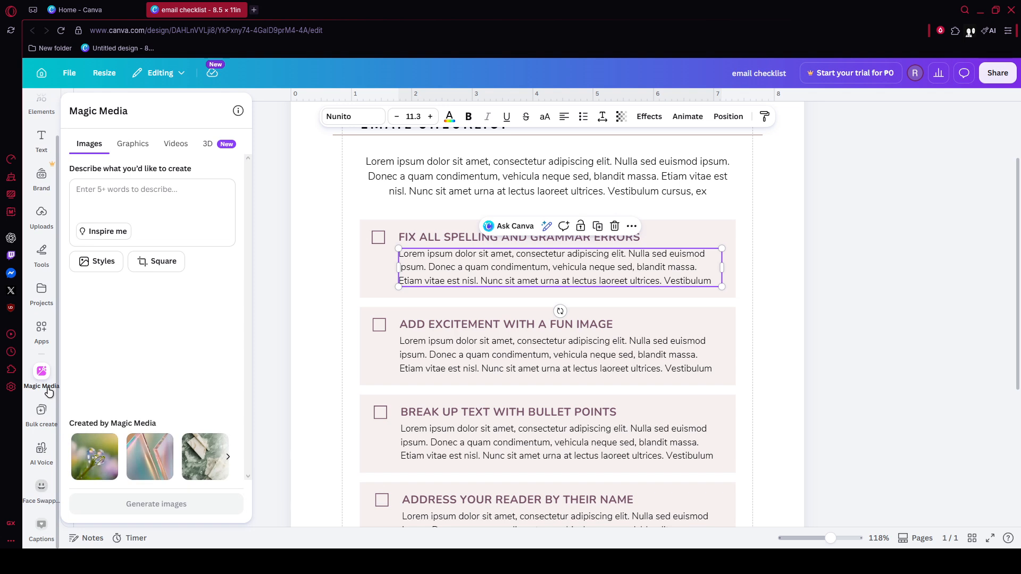
{"action": "scroll", "coordinate": [47, 391], "scroll_direction": "up", "scroll_amount": 1}
Search the Canva apps for "spelling" and clear the search term
{"action": "left_click", "coordinate": [46, 383]}
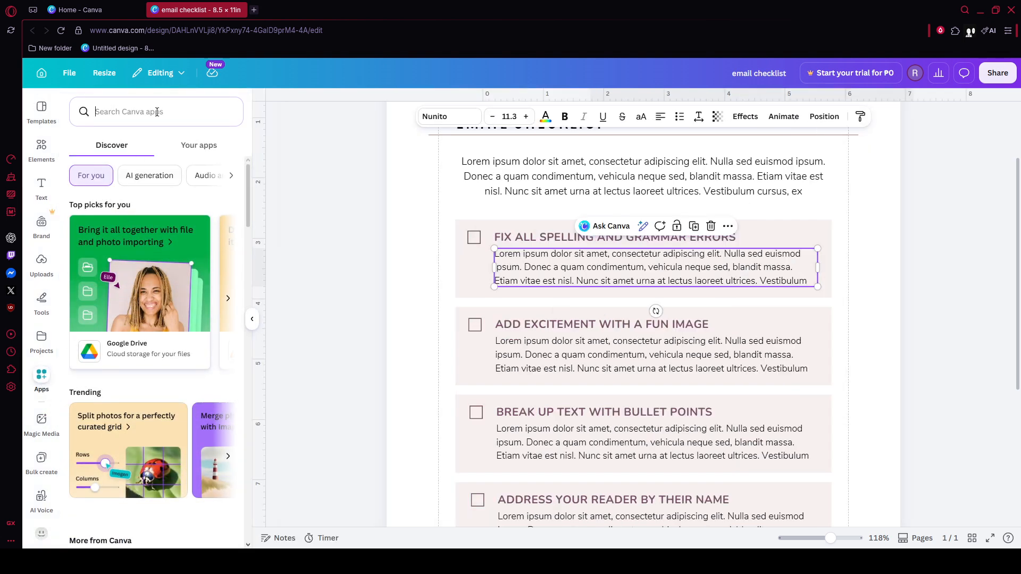
{"action": "left_click", "coordinate": [155, 113]}
{"action": "type", "text": "sp"}
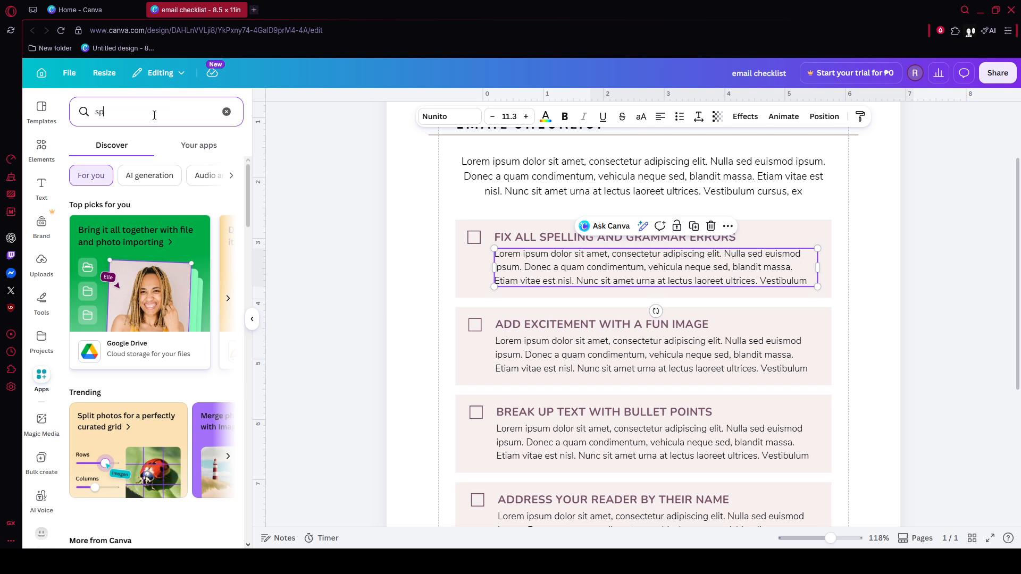
{"action": "type", "text": "ell"}
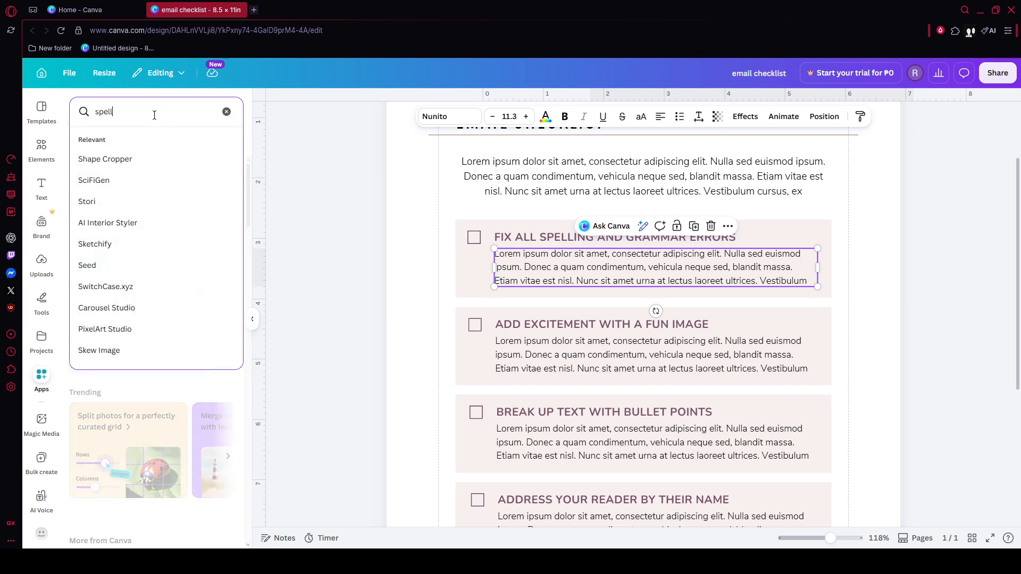
{"action": "type", "text": "ing"}
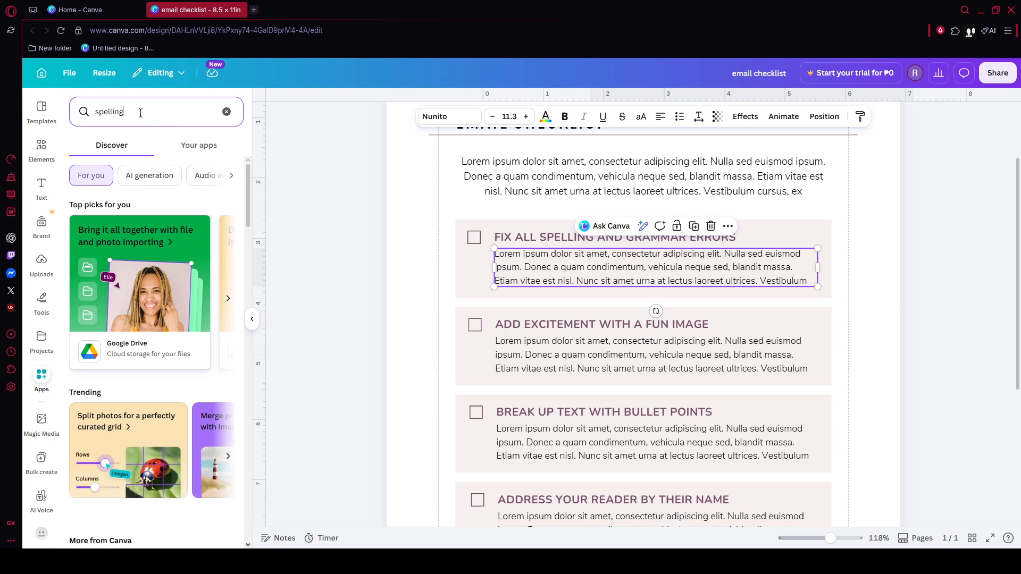
{"action": "key", "text": "Return"}
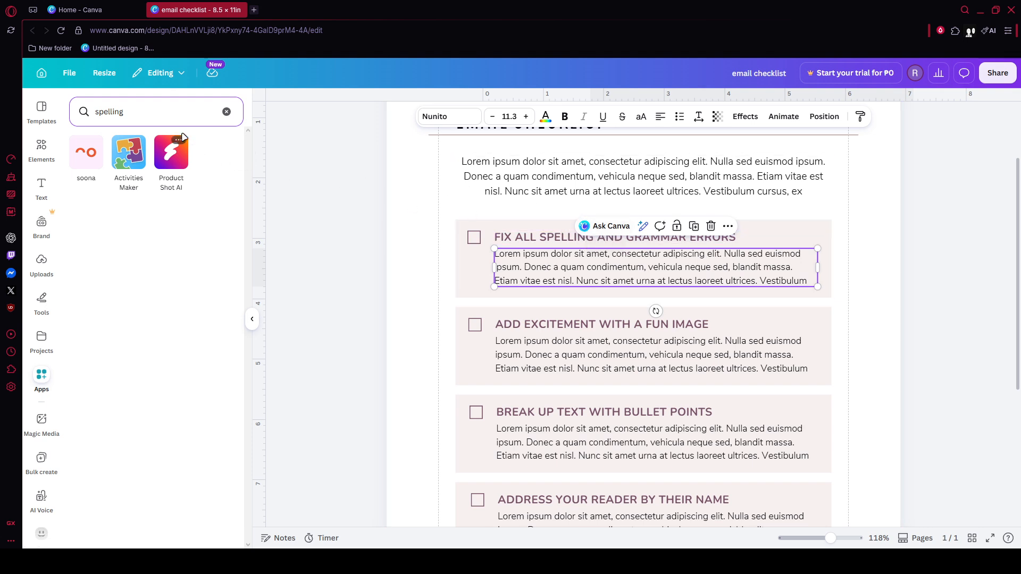
{"action": "left_click_drag", "start_coordinate": [147, 112], "coordinate": [76, 112]}
{"action": "key", "text": "BackSpace"}
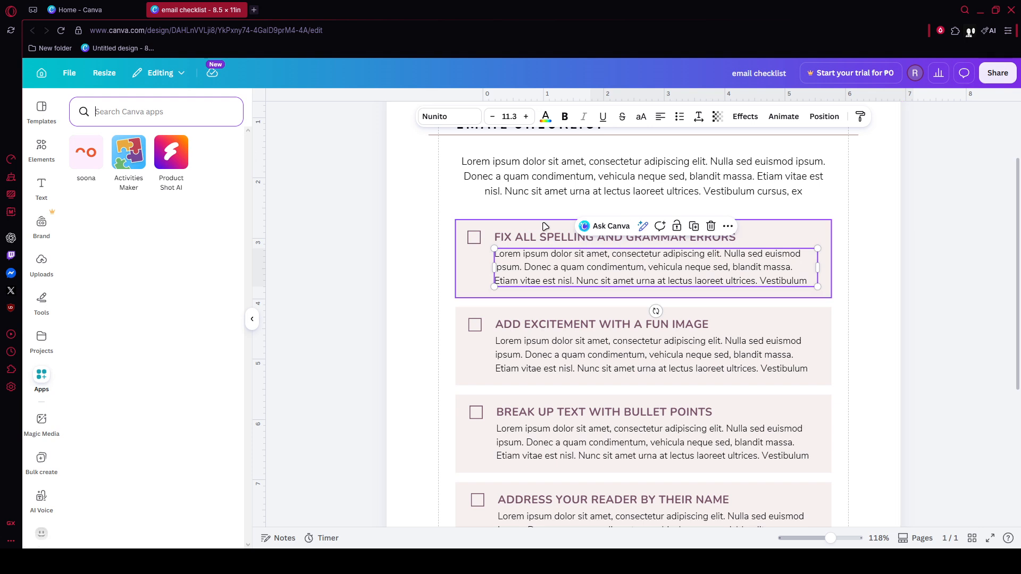
Run Fix spelling on the whole paragraph under "Fix all spelling and grammar errors" and replace it with the corrected text
{"action": "double_click", "coordinate": [576, 270]}
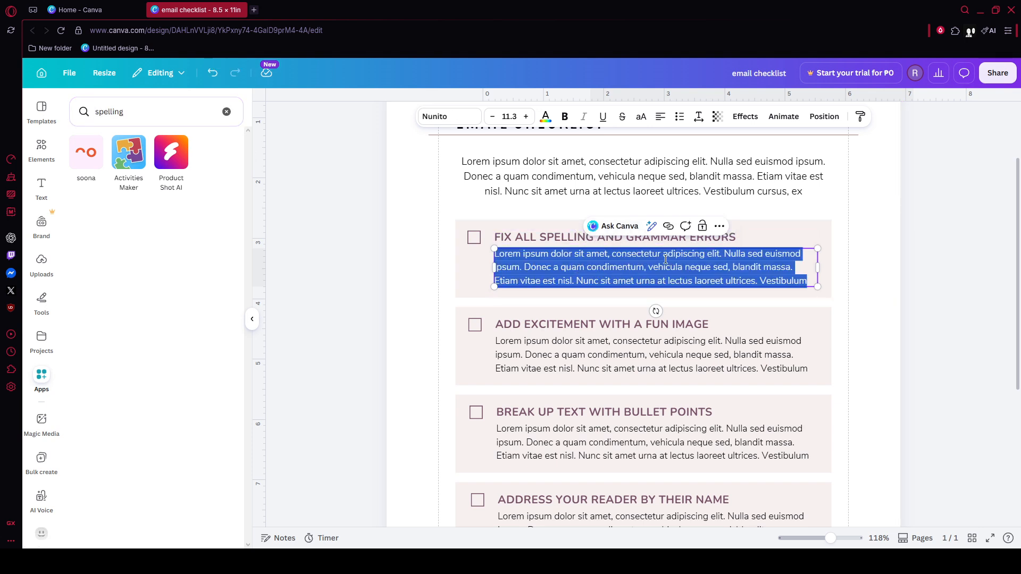
{"action": "left_click", "coordinate": [653, 233]}
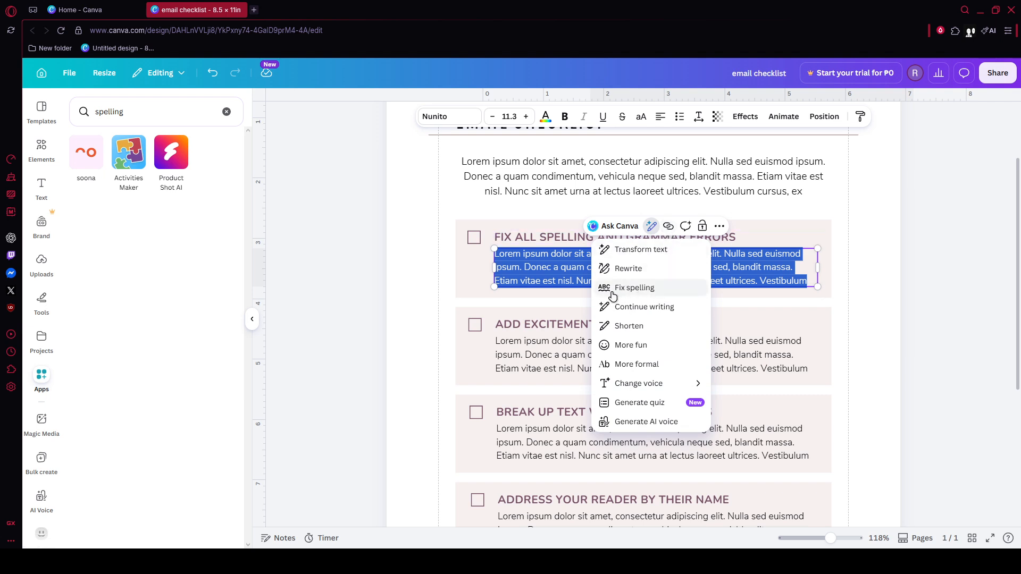
{"action": "left_click", "coordinate": [646, 292]}
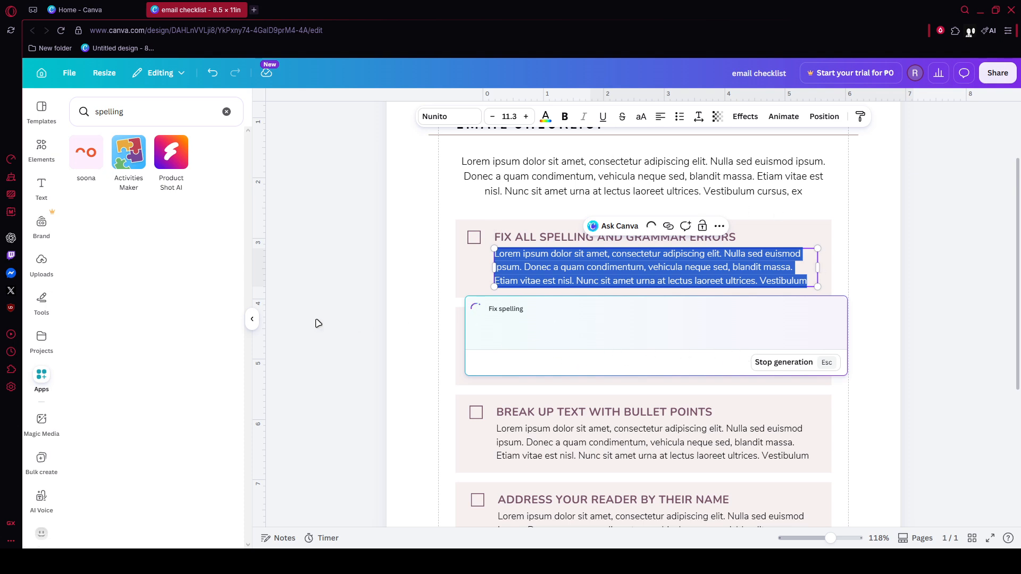
{"action": "left_click", "coordinate": [252, 319]}
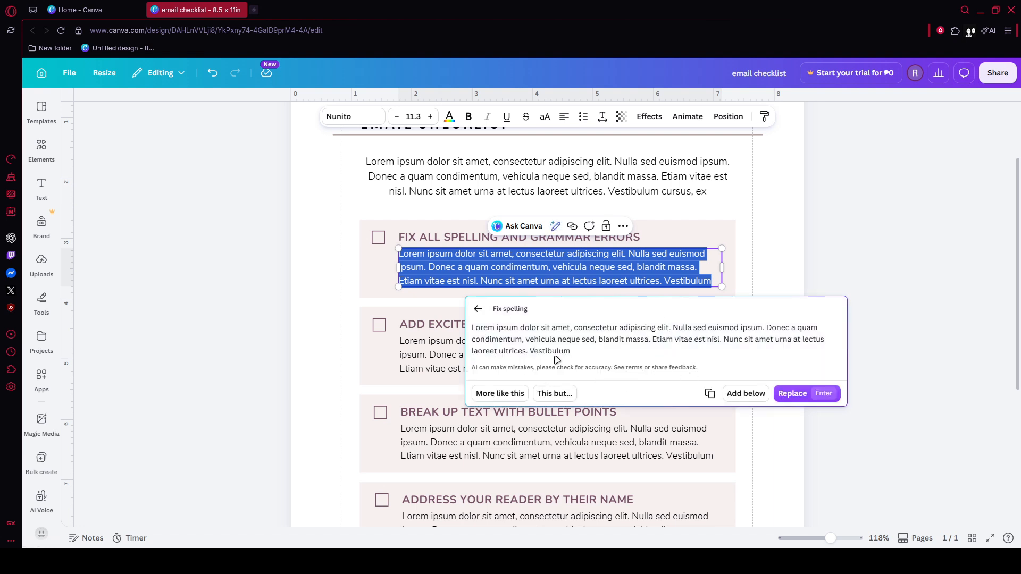
{"action": "left_click", "coordinate": [791, 394]}
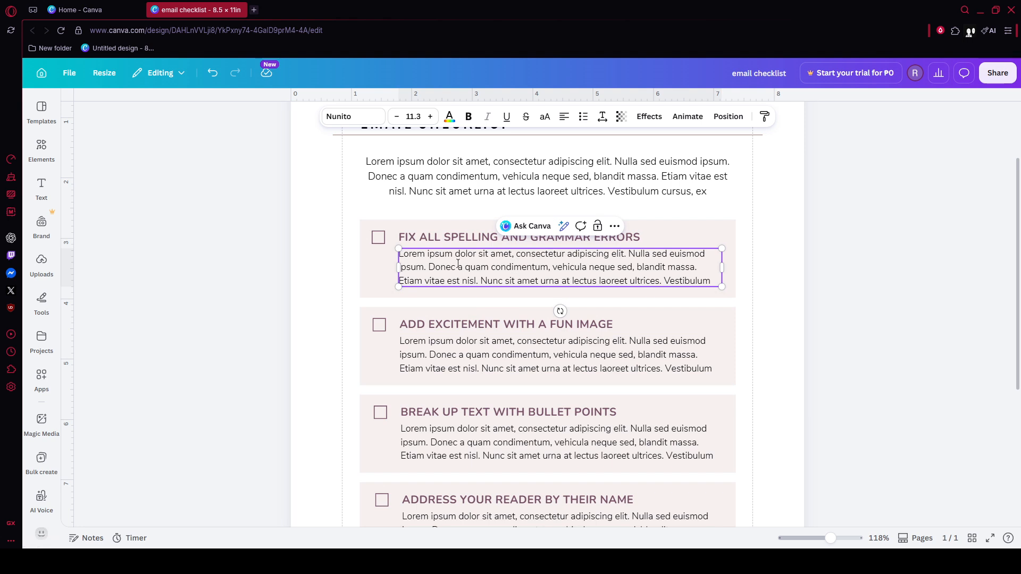
{"action": "left_click", "coordinate": [457, 240]}
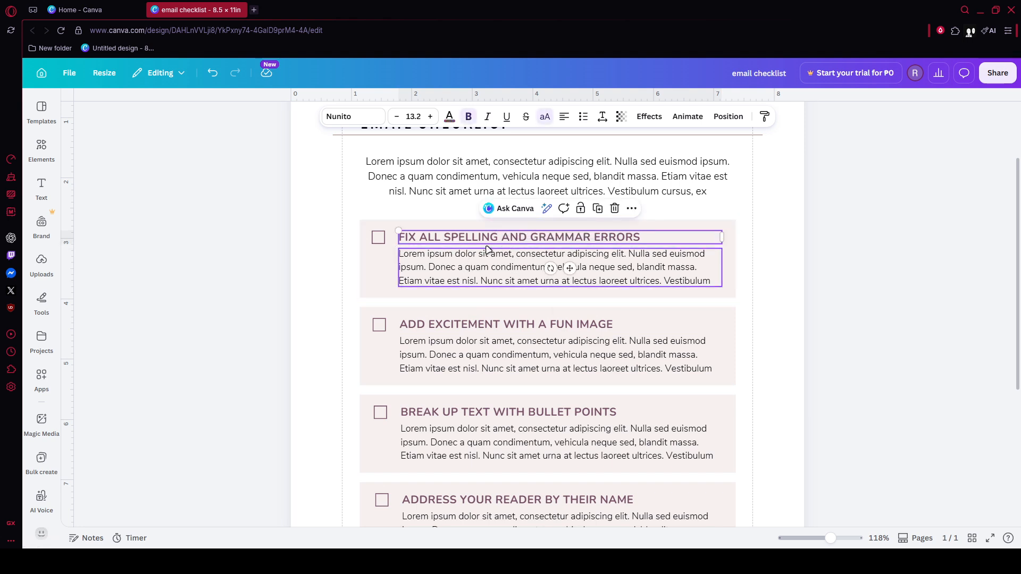
{"action": "left_click_drag", "start_coordinate": [480, 282], "coordinate": [483, 285]}
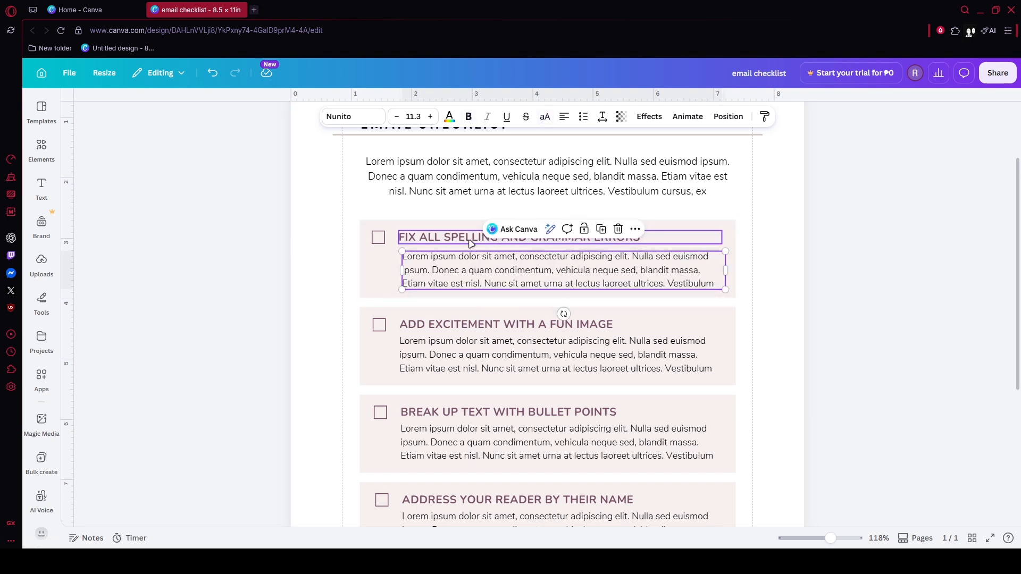
{"action": "left_click_drag", "start_coordinate": [472, 267], "coordinate": [471, 266]}
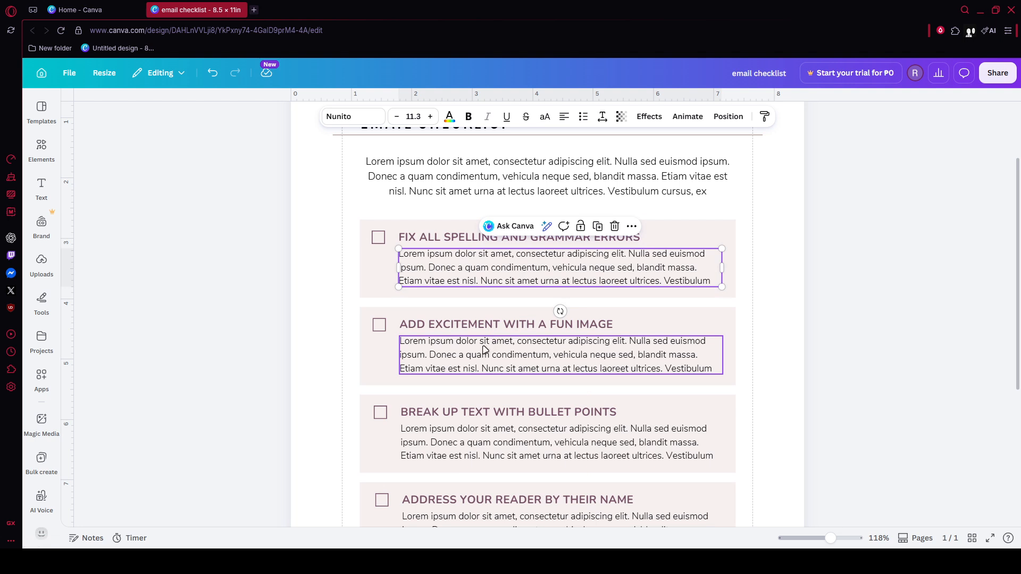
Move the thin horizontal line under the title down between the first and second checklist boxes
{"action": "left_click_drag", "start_coordinate": [361, 140], "coordinate": [497, 318]}
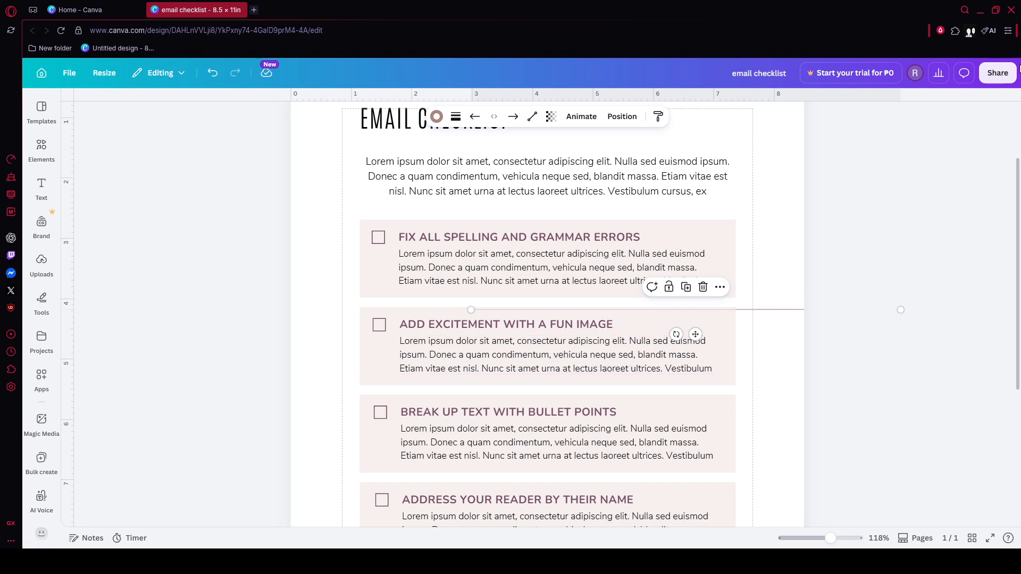
Open the design's download options and show the available file types
{"action": "left_click", "coordinate": [1007, 70]}
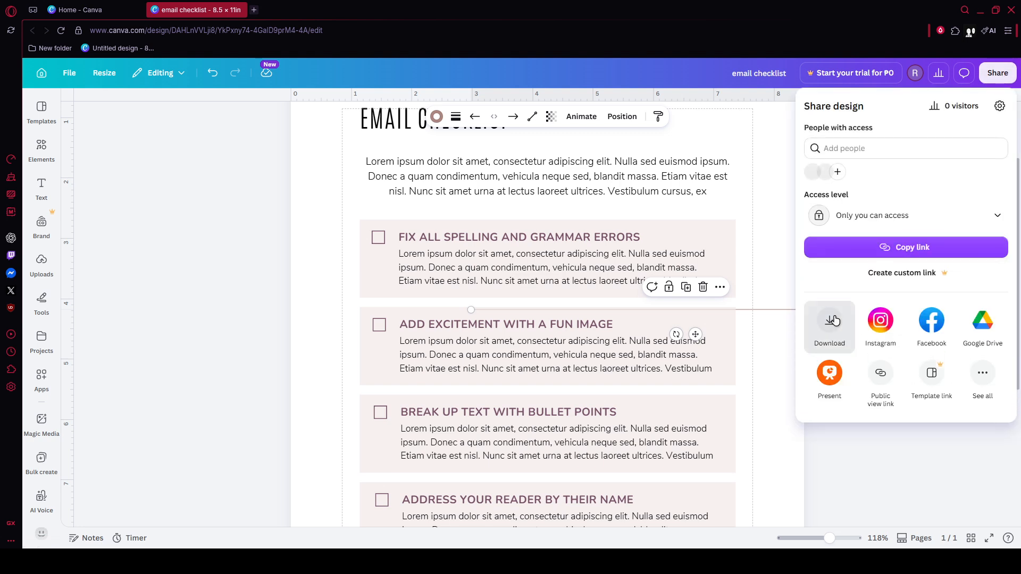
{"action": "left_click", "coordinate": [830, 319]}
{"action": "left_click", "coordinate": [851, 160]}
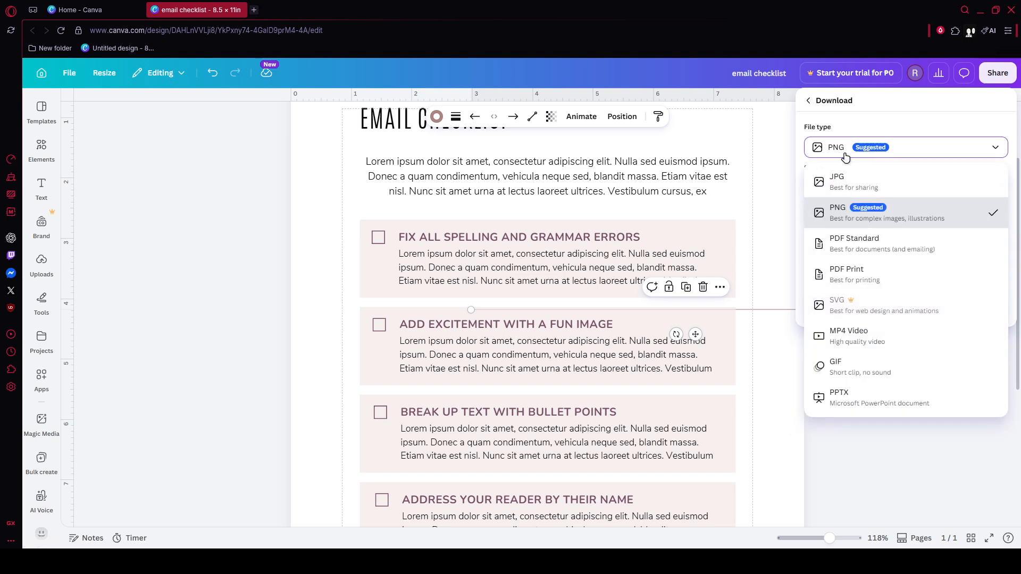